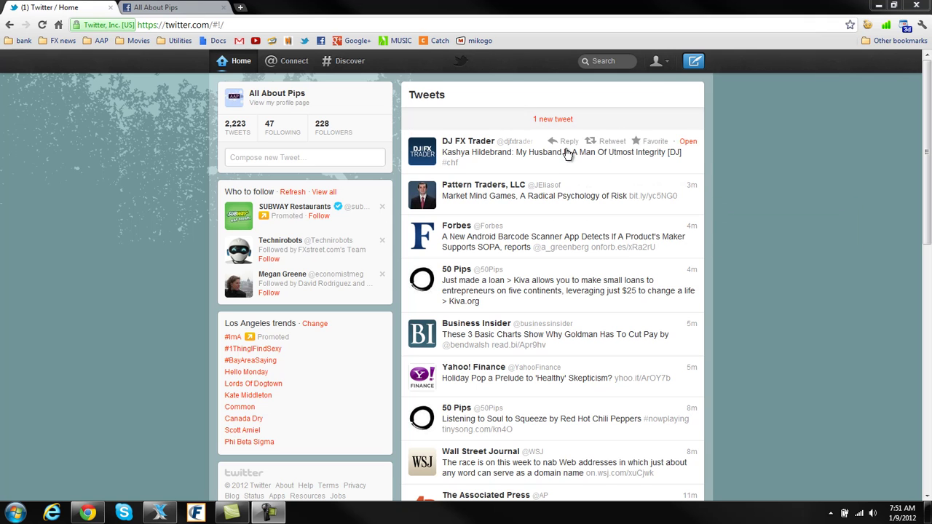
Open the mobile section of the Twitter account settings
left_click(668, 64)
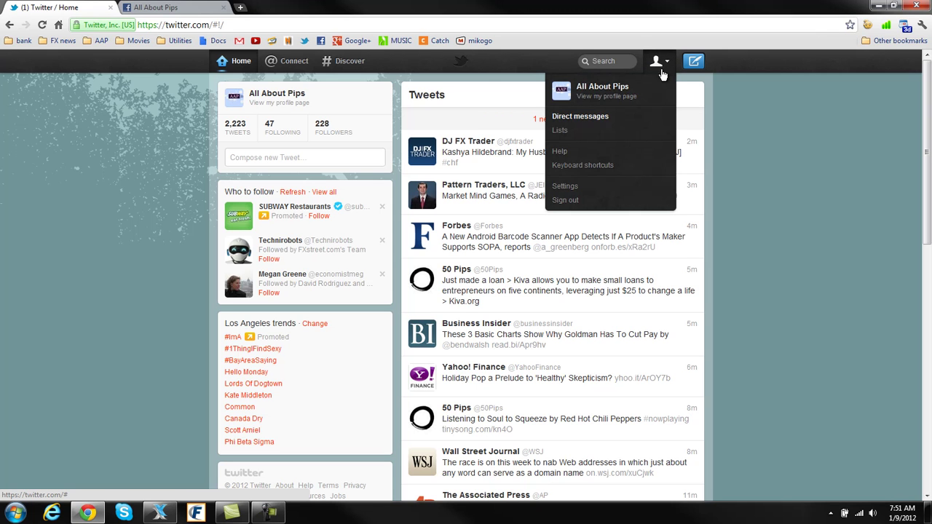
left_click(565, 188)
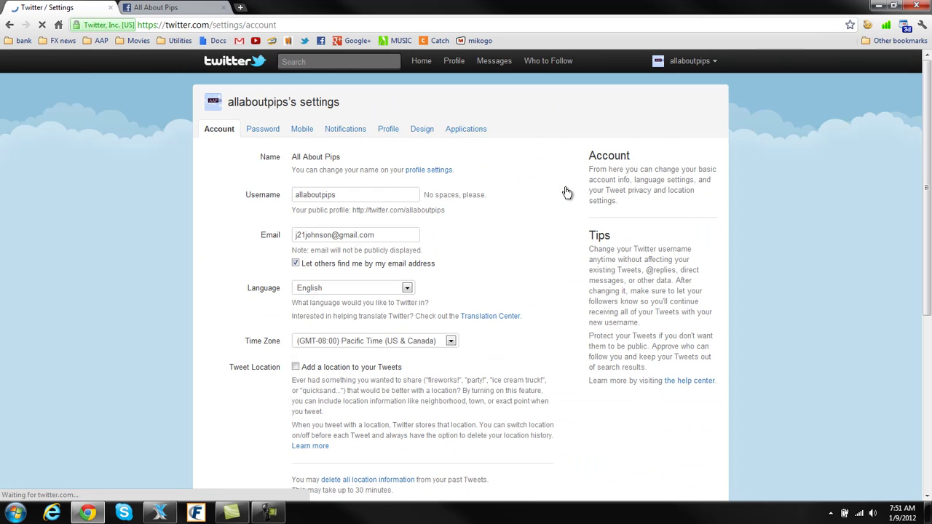
left_click(302, 132)
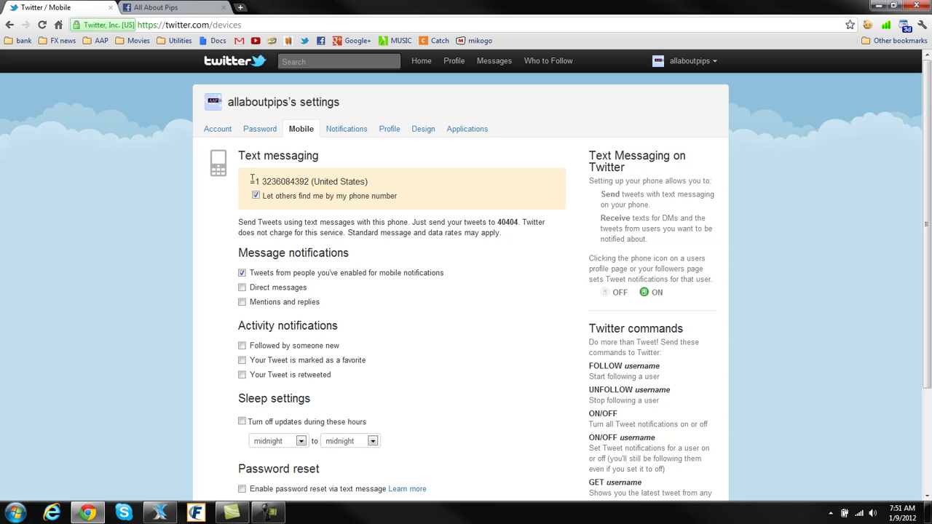
Examine the mobile settings: the registered phone number, the texting short code, the message notification options and the sleep settings
left_click_drag(252, 178, 359, 184)
left_click(356, 184)
left_click_drag(290, 252, 318, 274)
left_click(397, 212)
left_click_drag(498, 222, 523, 222)
left_click(452, 329)
left_click_drag(496, 222, 521, 225)
left_click(396, 252)
left_click(243, 424)
left_click(242, 423)
left_click(421, 62)
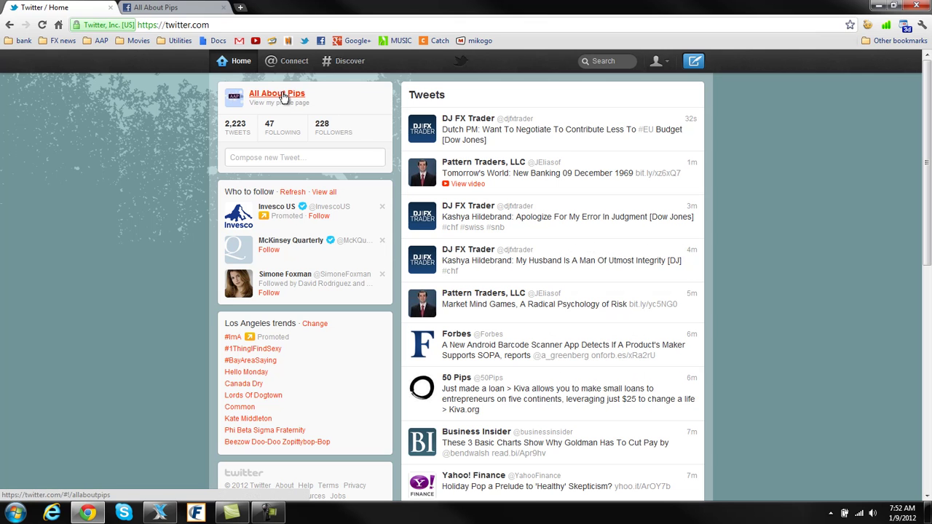
left_click(460, 122)
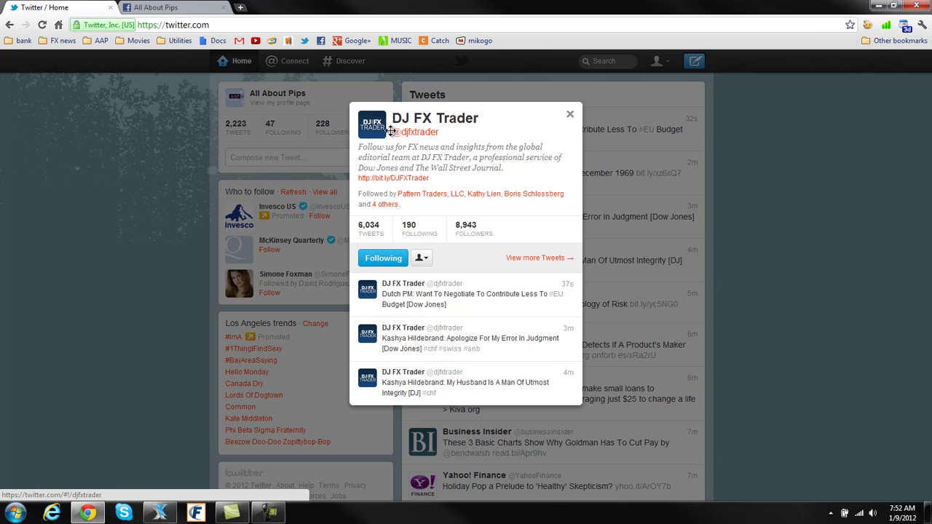
left_click(423, 260)
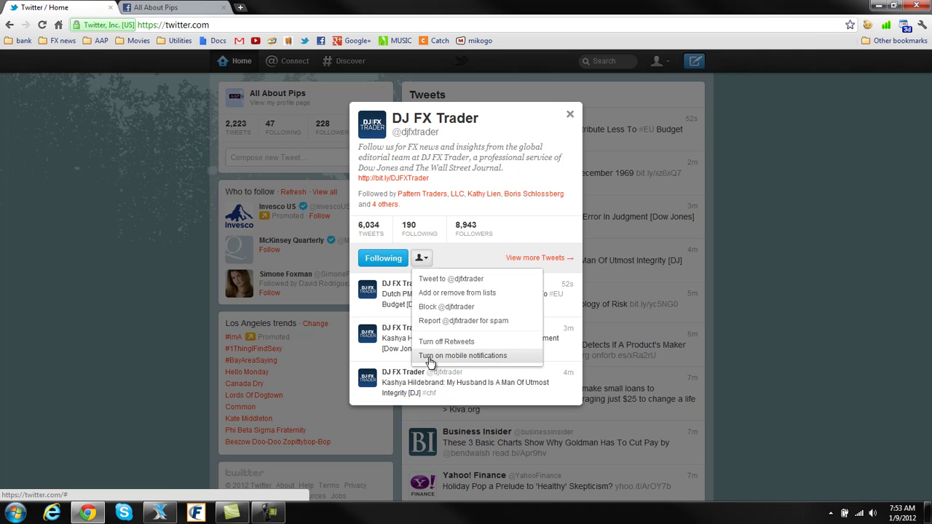
left_click(545, 242)
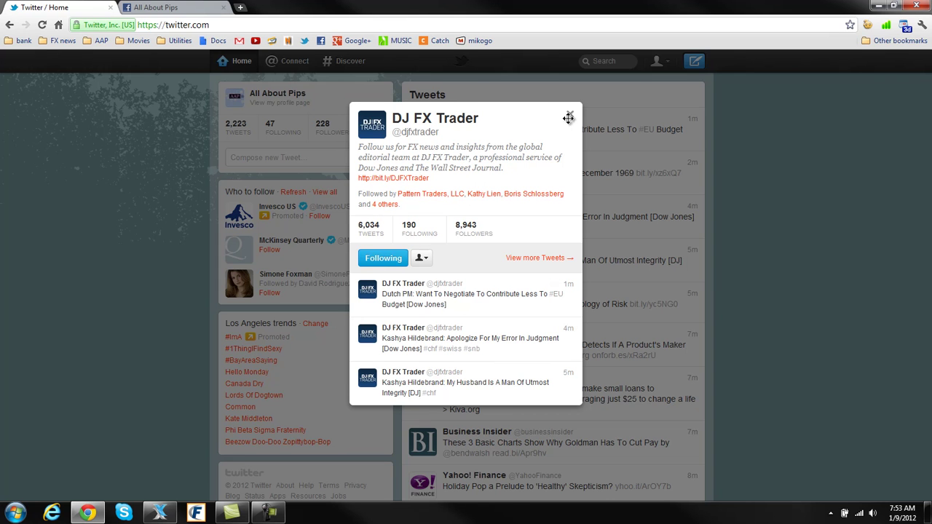
left_click(572, 117)
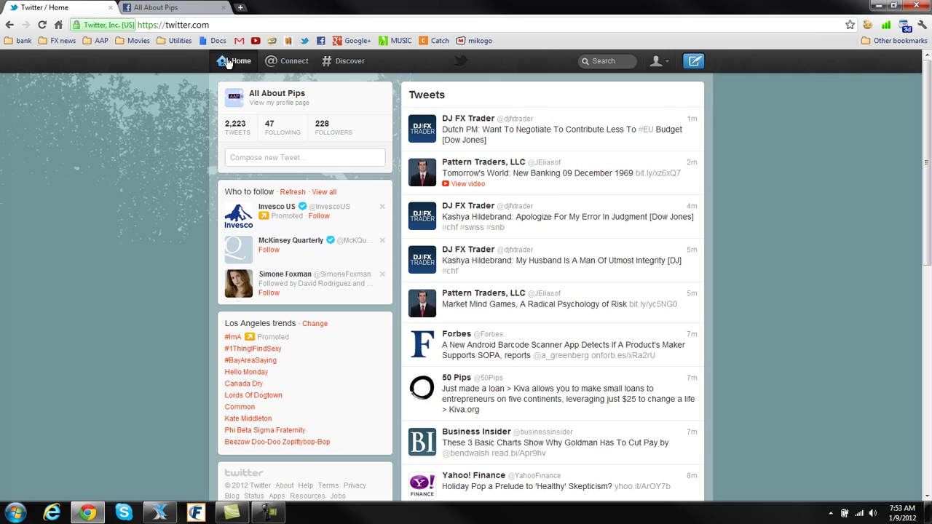
Switch to the All About Pips Facebook page and start subscribing to its updates via SMS
left_click(182, 9)
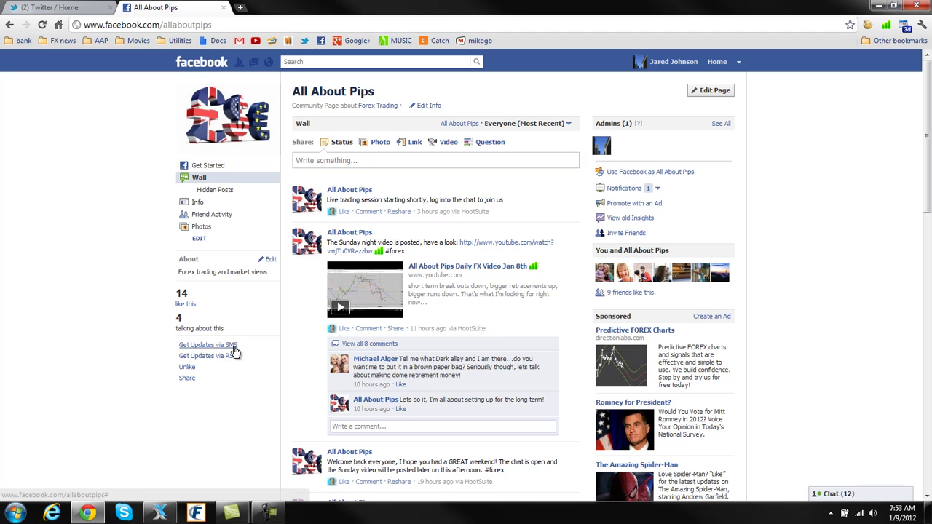
left_click(185, 349)
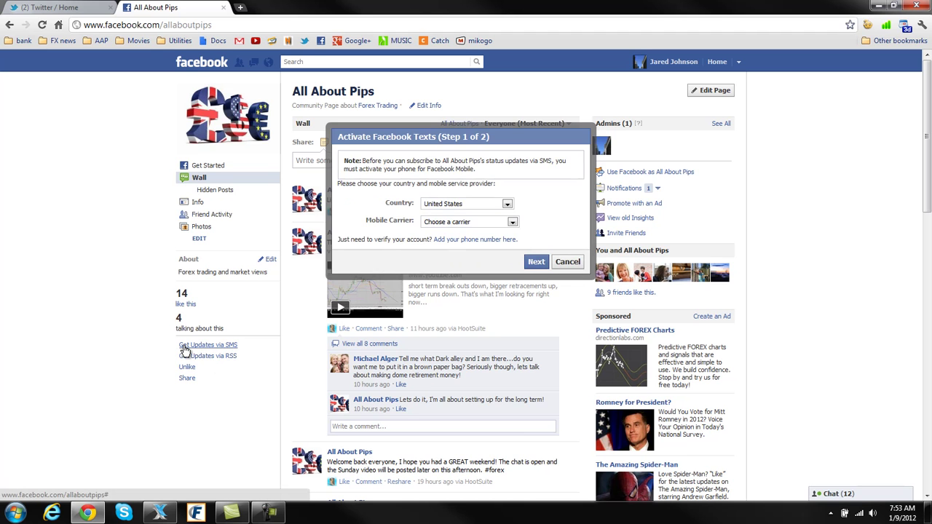
Try to continue the Facebook Texts activation with South Africa as the country and no mobile carrier chosen
left_click(507, 205)
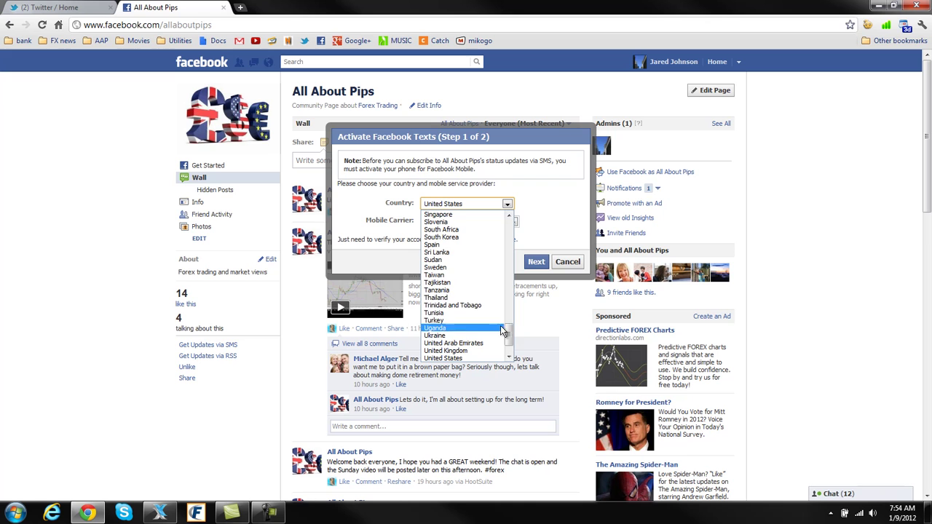
left_click(459, 232)
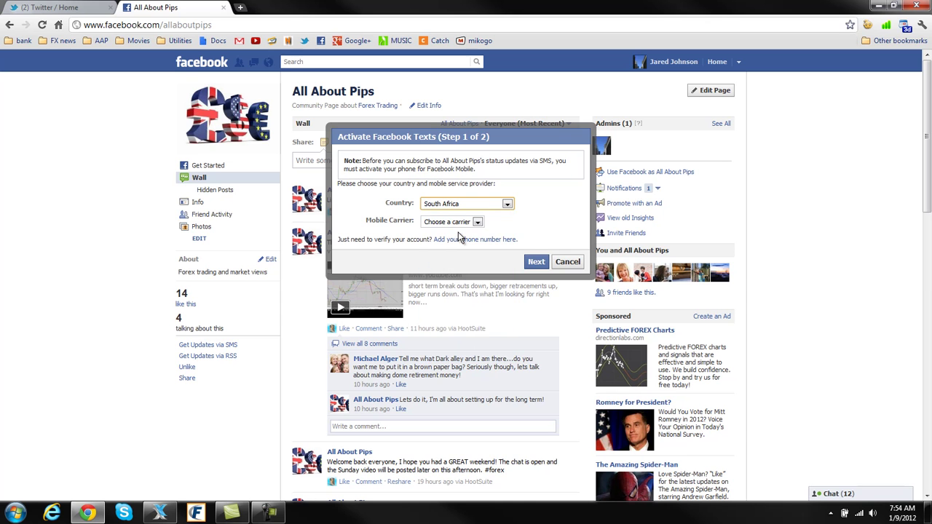
left_click(478, 222)
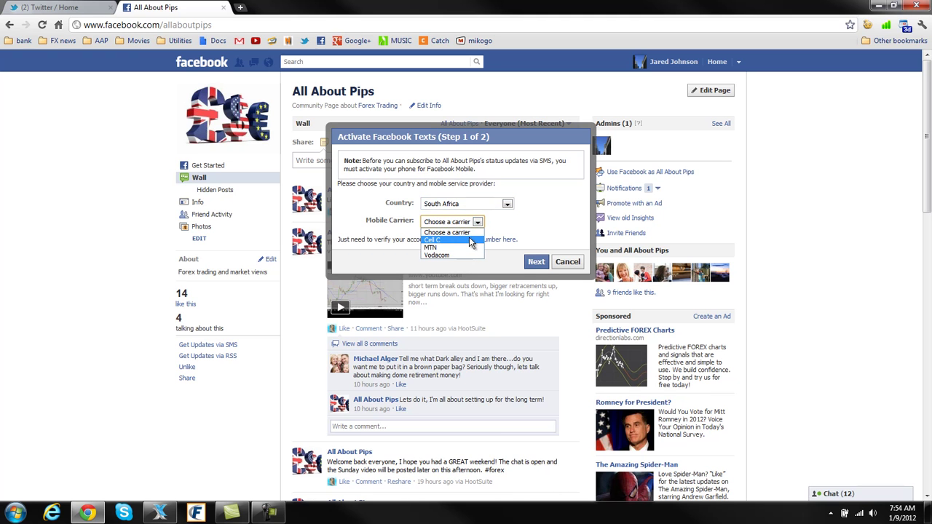
left_click(452, 233)
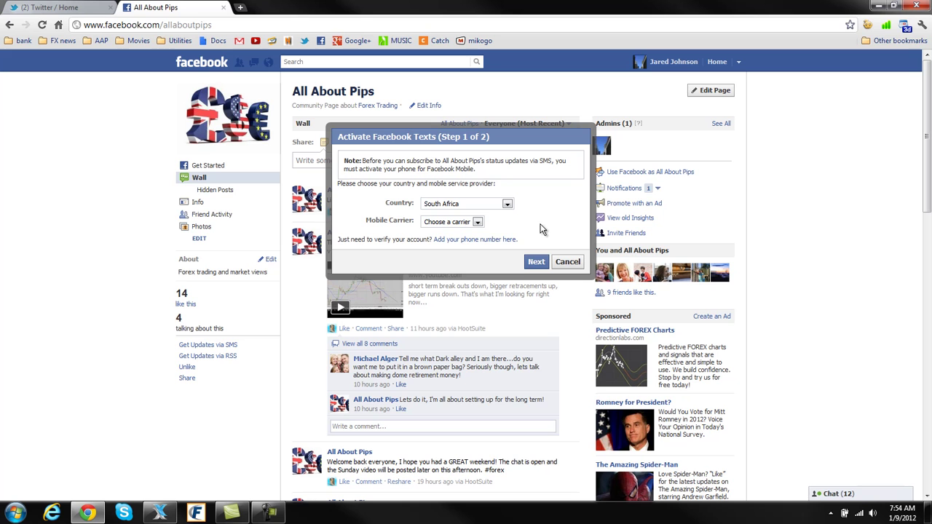
left_click(536, 265)
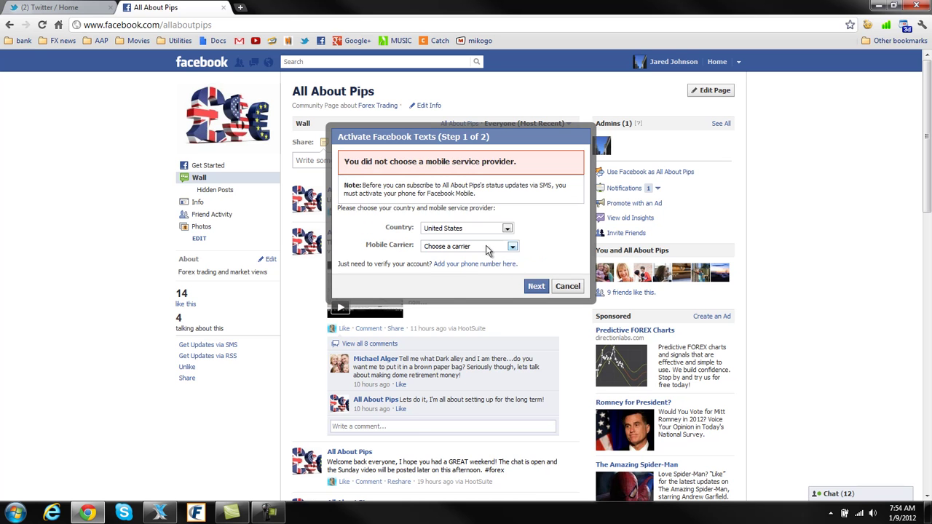
Choose AT&T as the mobile carrier and continue to the second step of the Facebook Texts activation
left_click(512, 247)
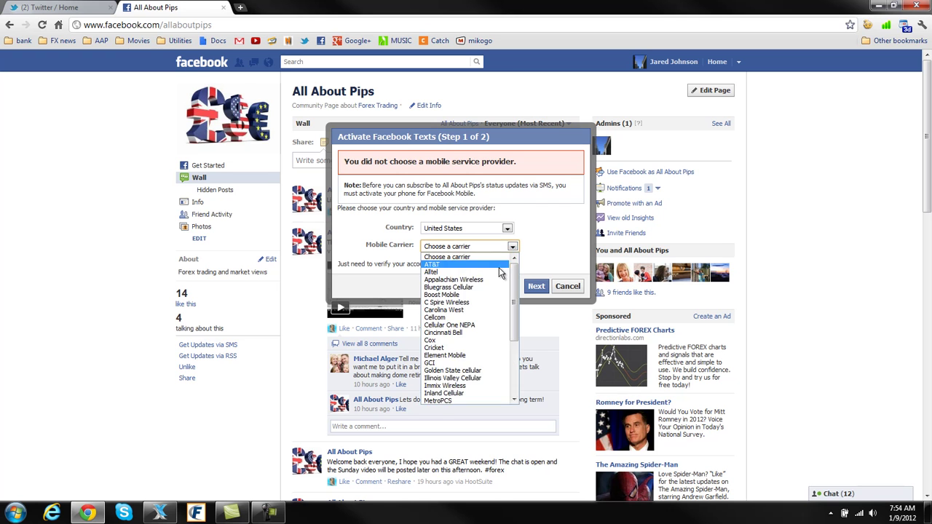
left_click(499, 267)
left_click(537, 287)
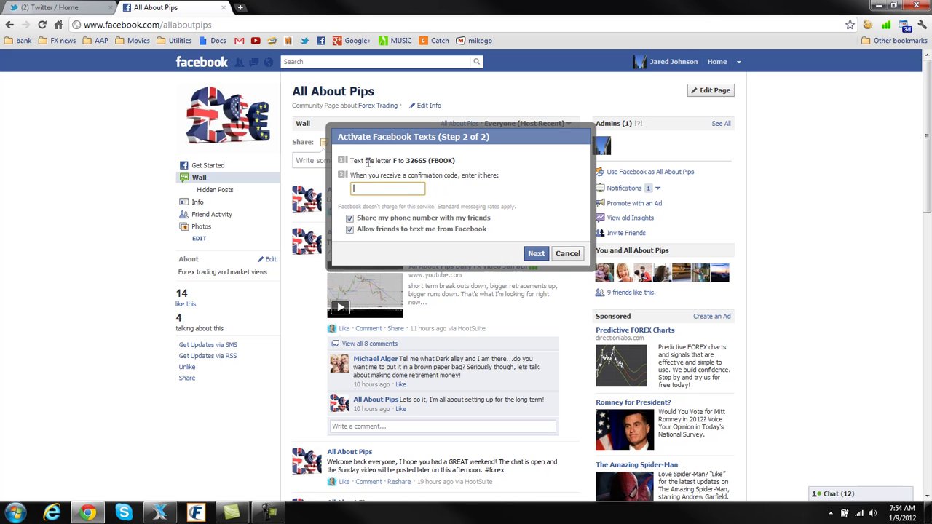
Examine the texting instructions and the confirmation code field, and cancel the Facebook Texts activation
left_click_drag(396, 162, 400, 161)
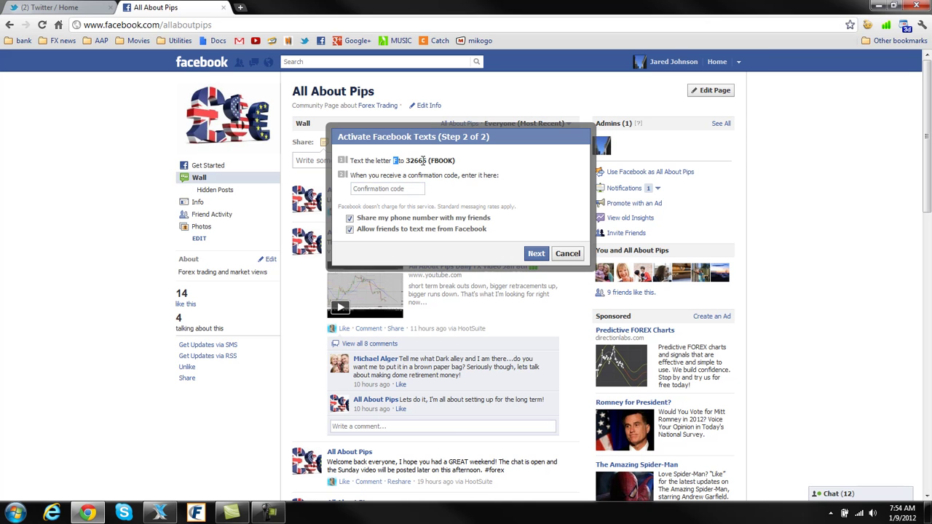
left_click_drag(408, 161, 415, 162)
left_click(430, 171)
left_click(359, 188)
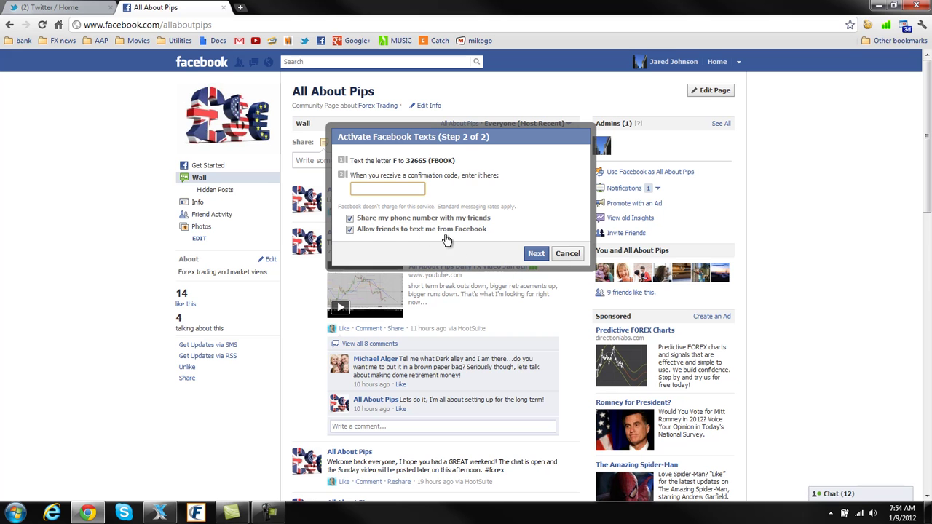
left_click(568, 255)
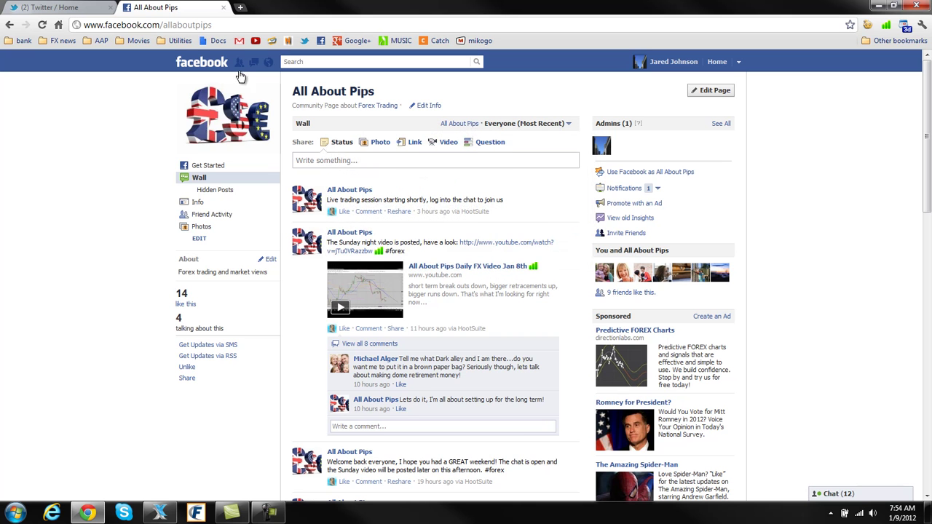
left_click(44, 7)
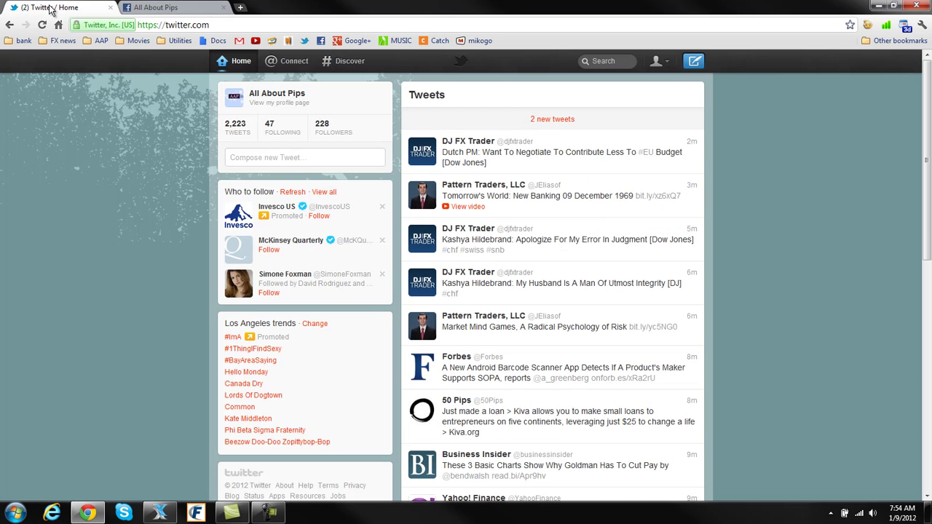
left_click(162, 8)
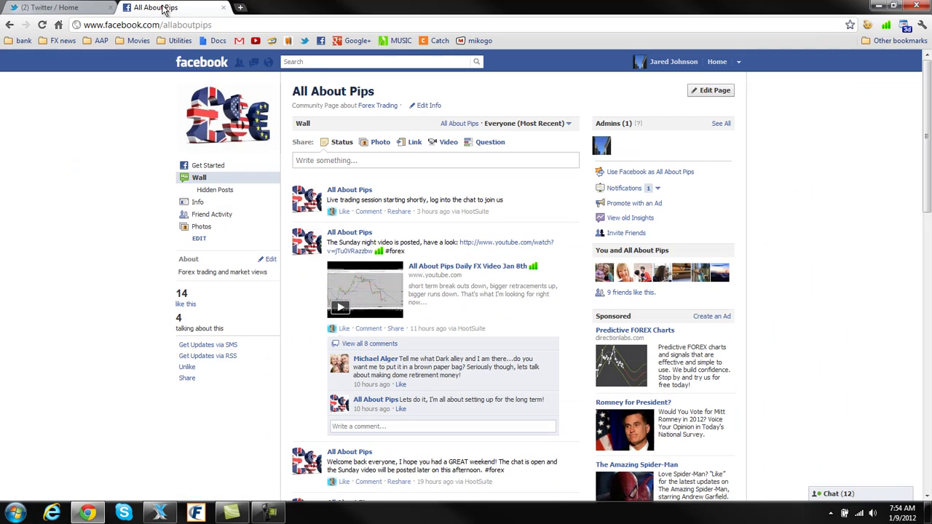
left_click(337, 159)
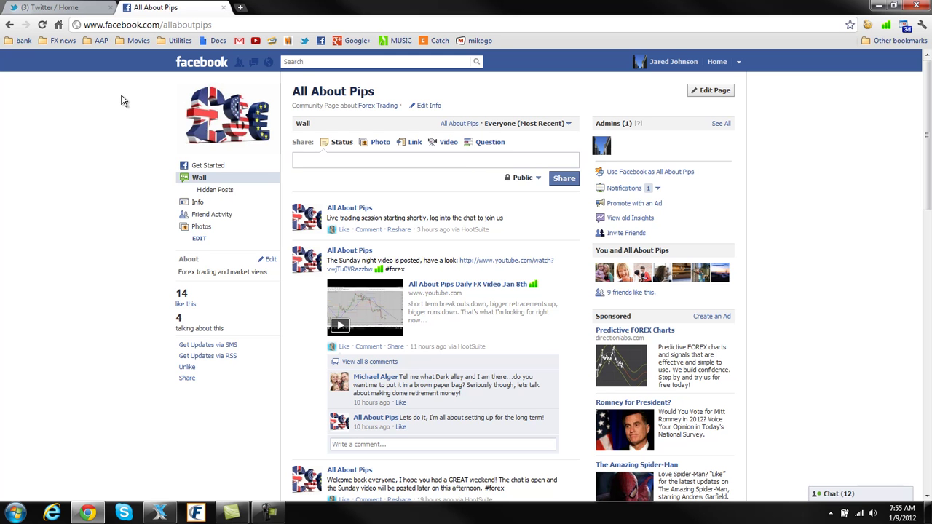
left_click(58, 7)
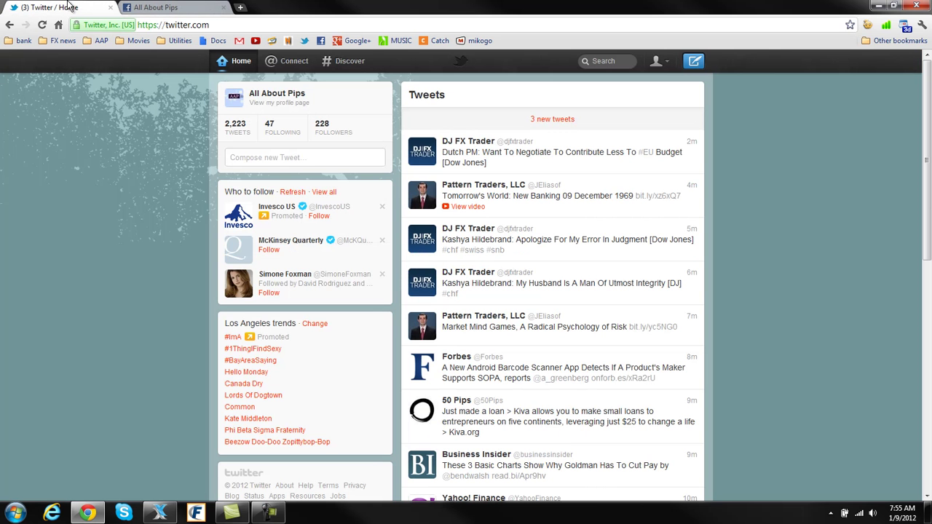